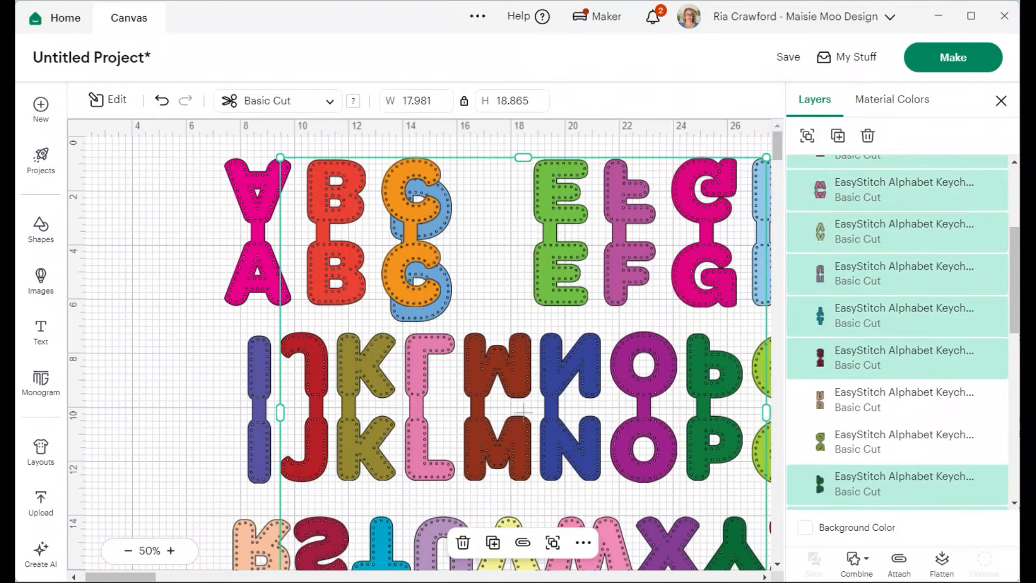
Step: Delete all the alphabet keychain letters from the canvas except the pink letter A
{"action": "key", "text": "Delete"}
{"action": "left_click_drag", "start_coordinate": [319, 374], "coordinate": [237, 422]}
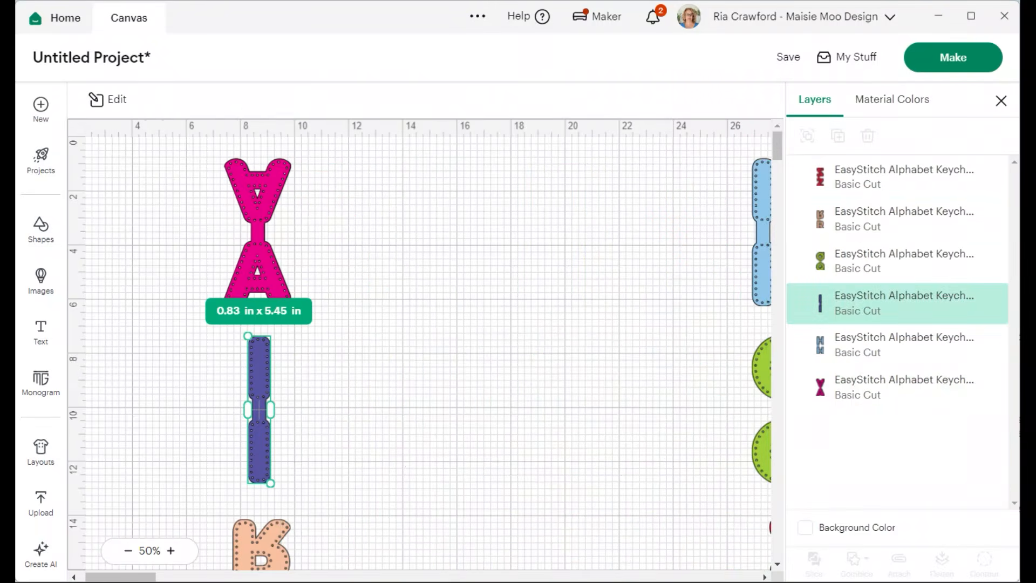
{"action": "key", "text": "Delete"}
{"action": "left_click_drag", "start_coordinate": [710, 164], "coordinate": [711, 556]}
{"action": "key", "text": "Delete"}
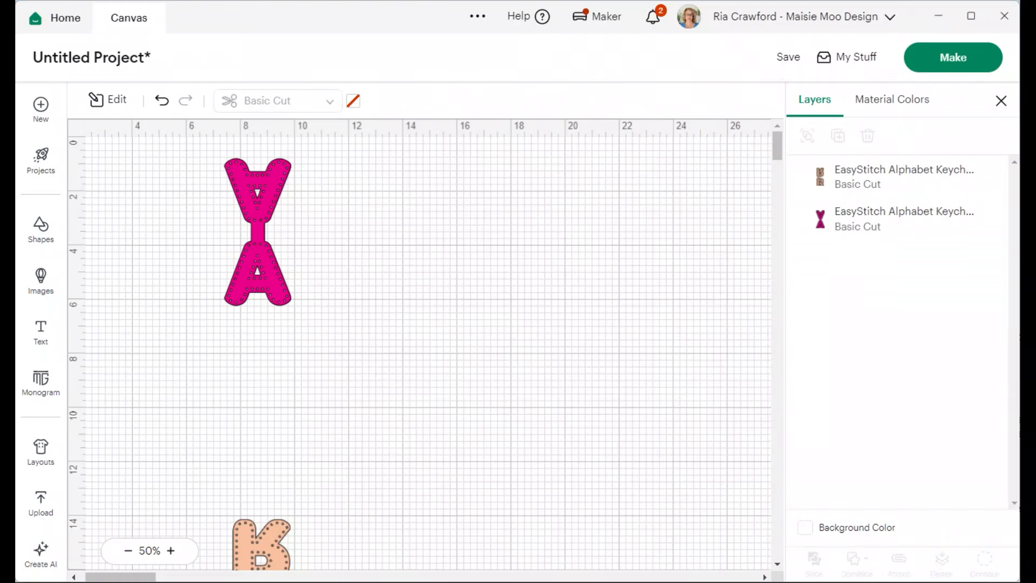
{"action": "left_click", "coordinate": [261, 541]}
{"action": "key", "text": "Delete"}
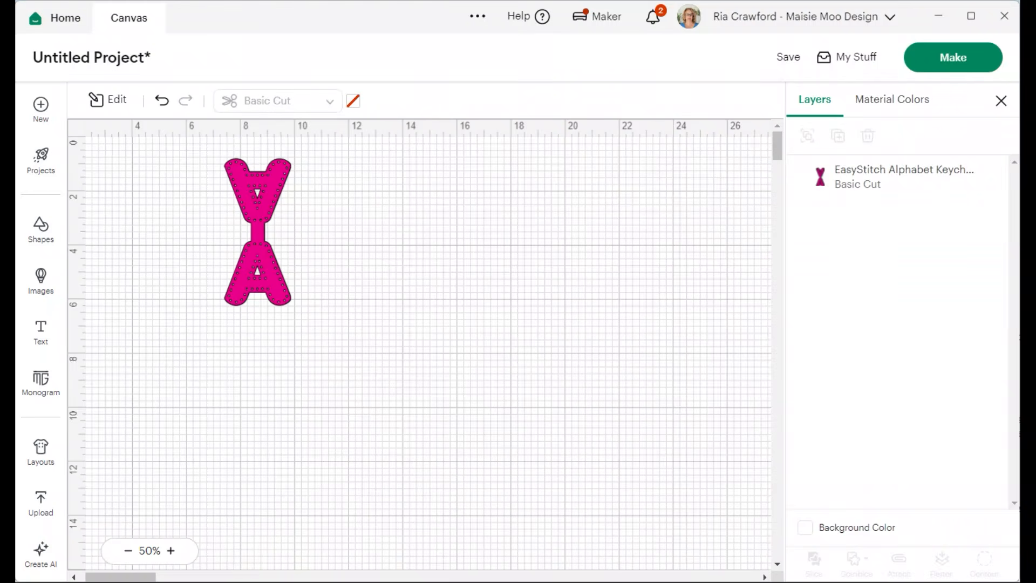
Step: Move the pink letter A keychain shape to the middle of the visible canvas
{"action": "left_click_drag", "start_coordinate": [258, 232], "coordinate": [428, 340]}
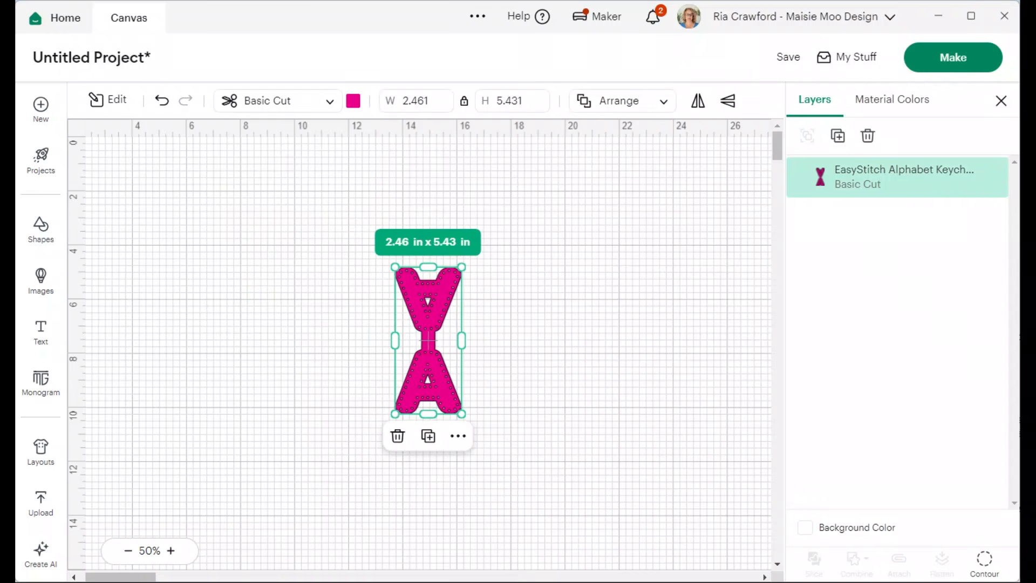
{"action": "scroll", "coordinate": [428, 340], "scroll_direction": "up", "scroll_amount": 2}
{"action": "scroll", "coordinate": [428, 340], "scroll_direction": "up", "scroll_amount": 1}
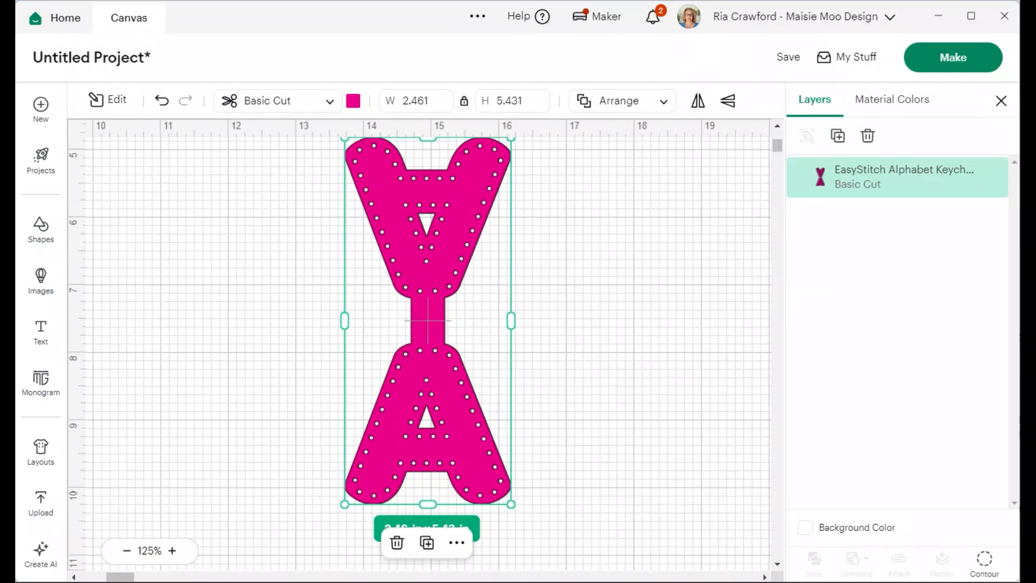
{"action": "left_click_drag", "start_coordinate": [428, 321], "coordinate": [428, 344]}
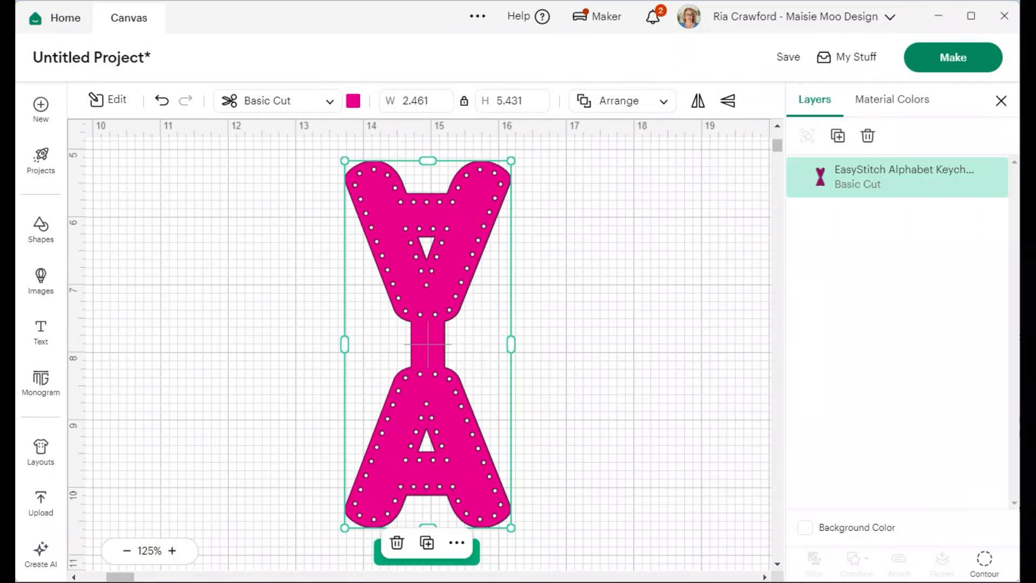
Step: Use Contour on the letter A to hide its outer outline and both triangles, leaving only the stitch holes
{"action": "key", "text": "Escape"}
{"action": "key", "text": "ctrl+a"}
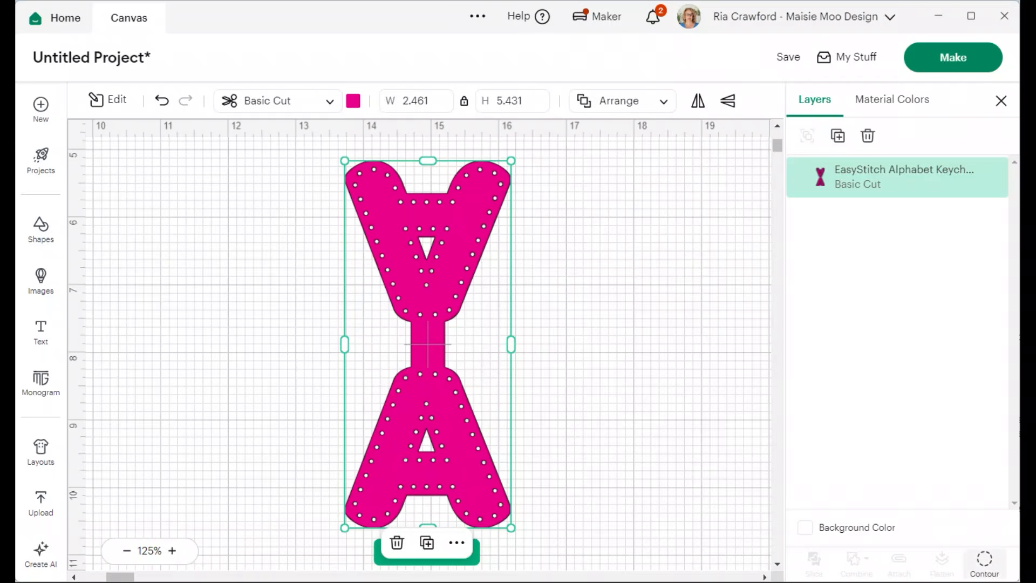
{"action": "left_click", "coordinate": [984, 562]}
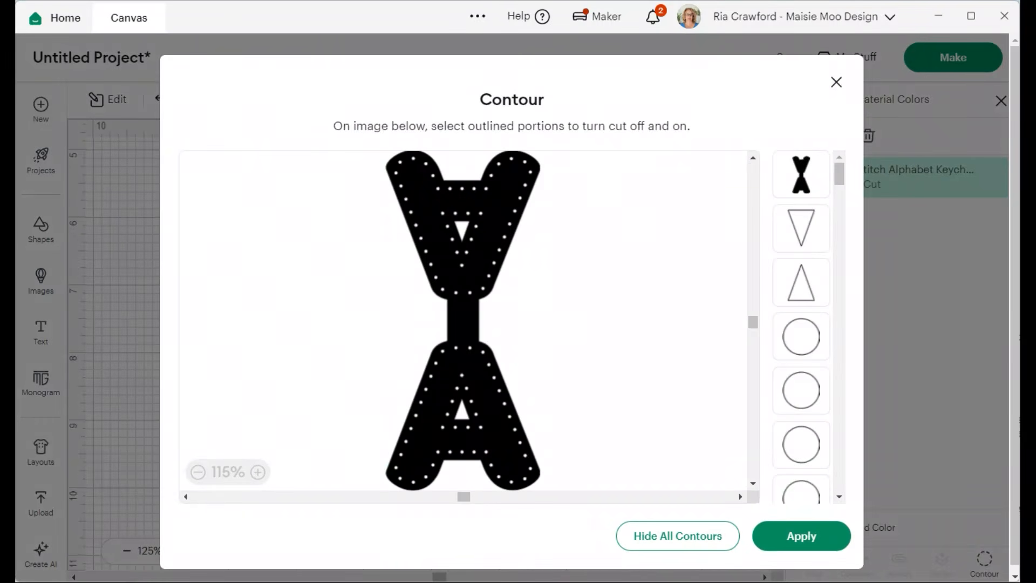
{"action": "left_click", "coordinate": [801, 174]}
{"action": "left_click", "coordinate": [801, 228]}
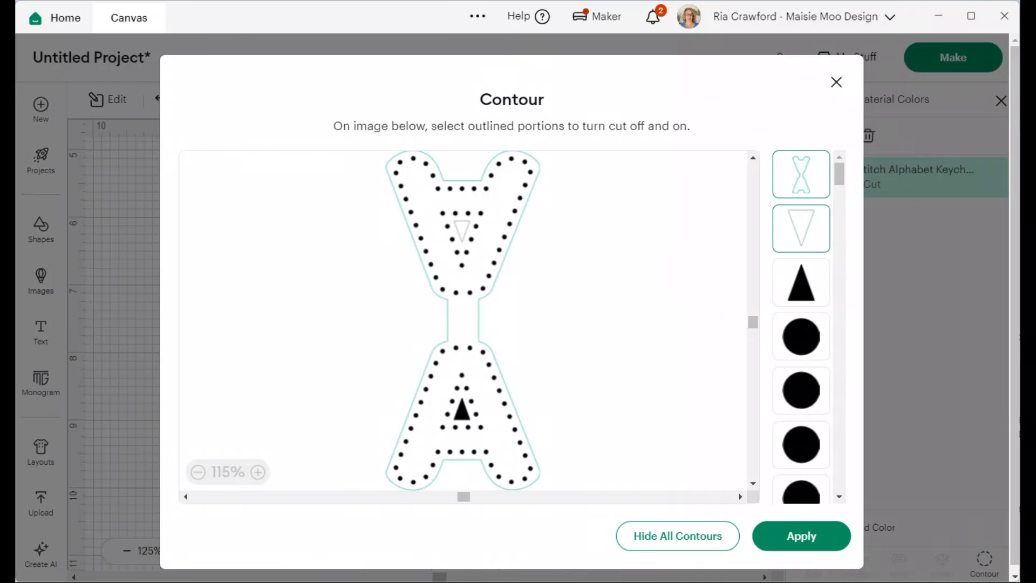
{"action": "left_click", "coordinate": [801, 281]}
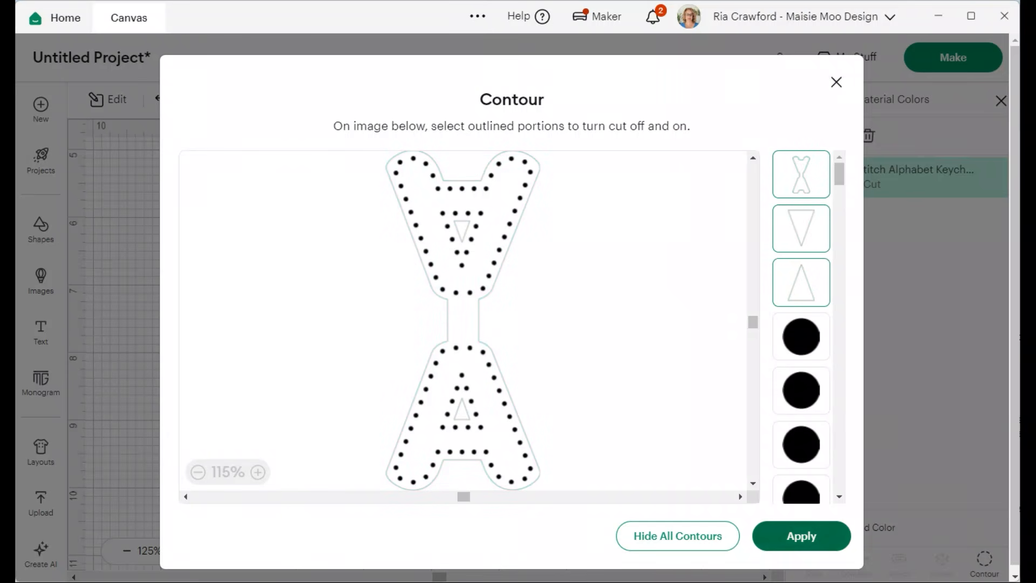
{"action": "left_click", "coordinate": [801, 536]}
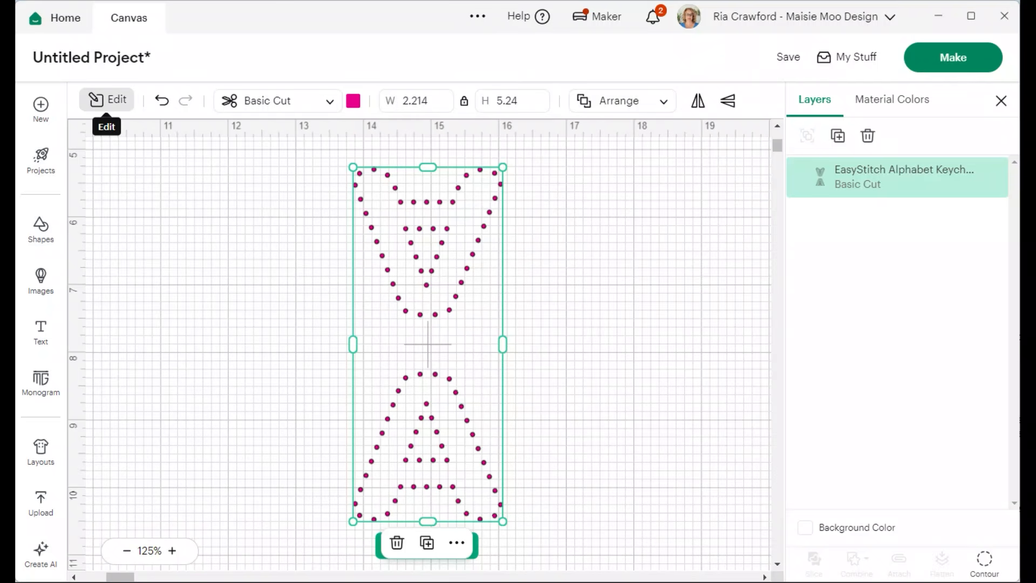
Step: Try an outward offset of 0.001 in with rounded corners around the stitch holes
{"action": "left_click", "coordinate": [106, 100]}
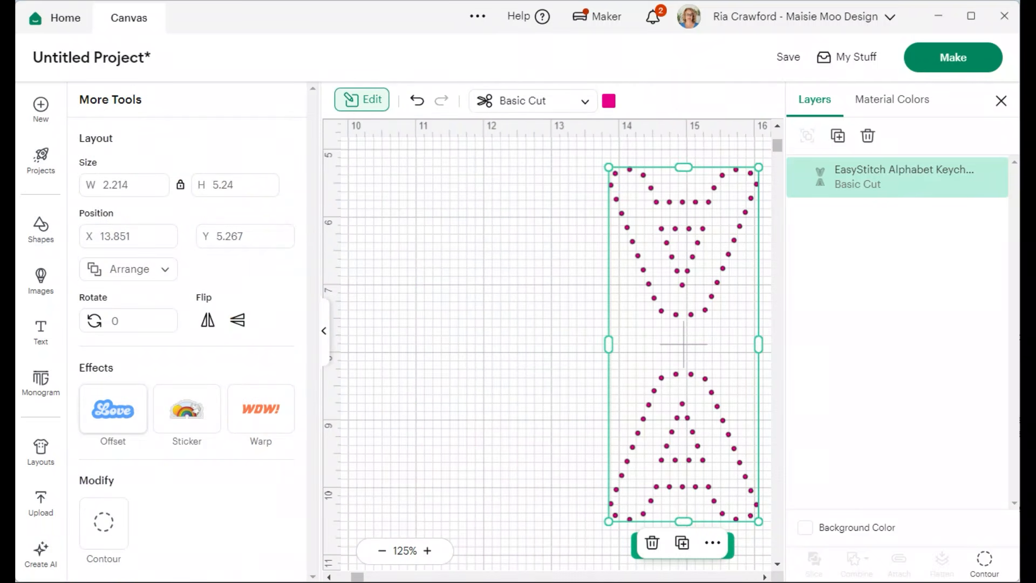
{"action": "left_click", "coordinate": [113, 409]}
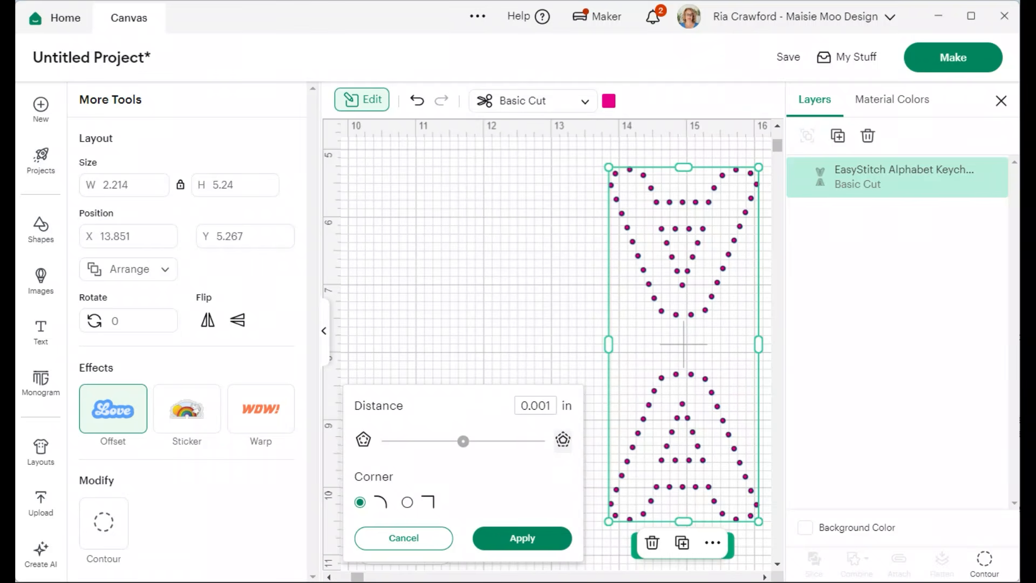
{"action": "left_click_drag", "start_coordinate": [538, 405], "coordinate": [551, 405]}
{"action": "type", "text": "1"}
{"action": "key", "text": "Return"}
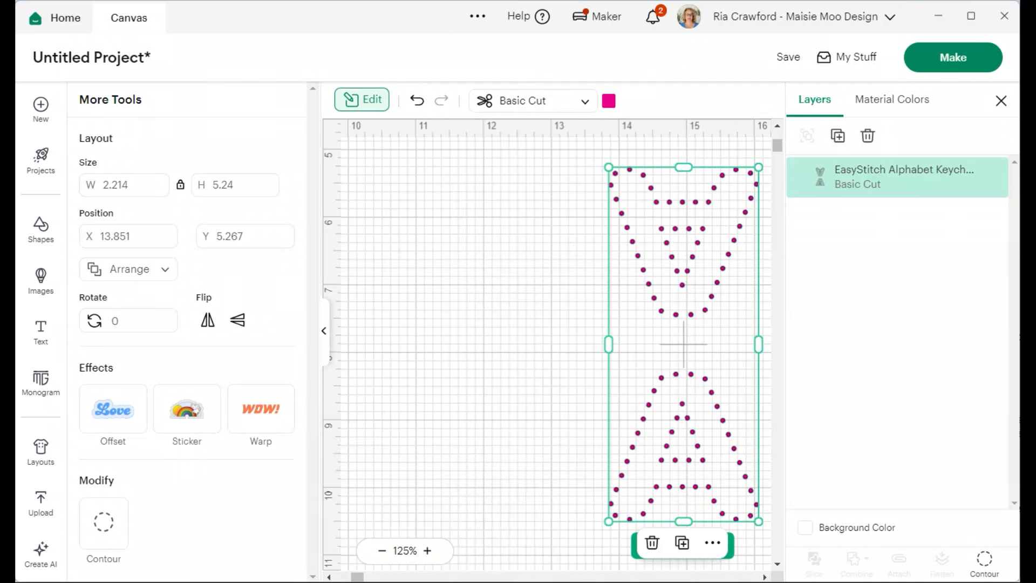
{"action": "left_click", "coordinate": [112, 408]}
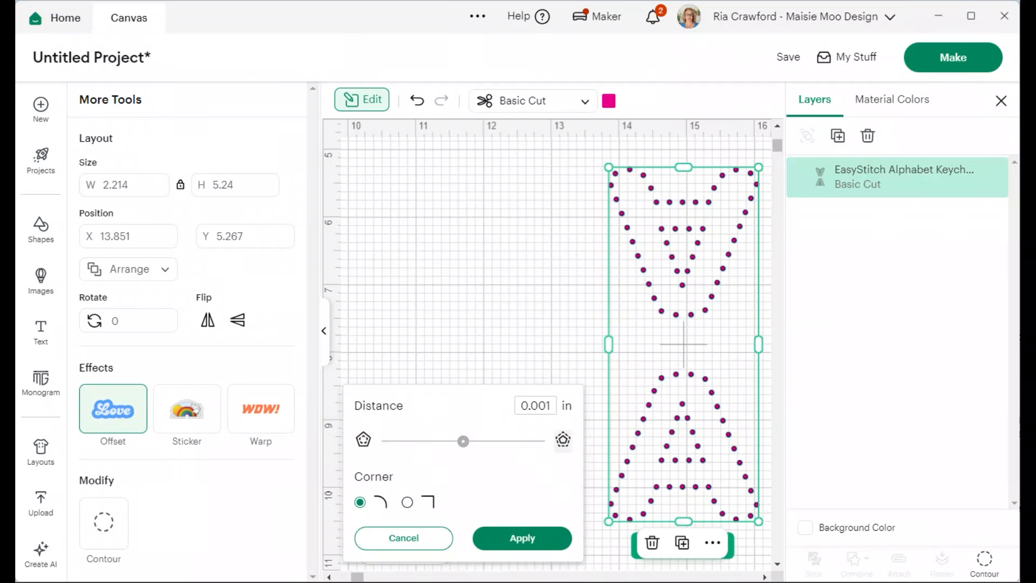
{"action": "left_click_drag", "start_coordinate": [551, 406], "coordinate": [538, 406]}
{"action": "type", "text": "1"}
{"action": "left_click", "coordinate": [522, 538]}
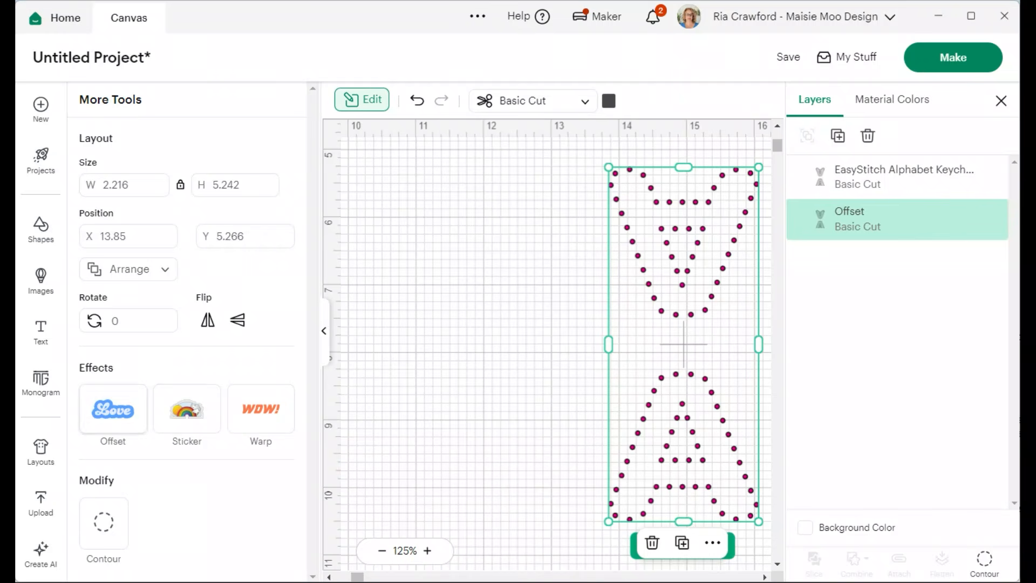
Step: Try a further 0.02 in offset around the first offset layer, and undo both offsets
{"action": "left_click", "coordinate": [112, 408]}
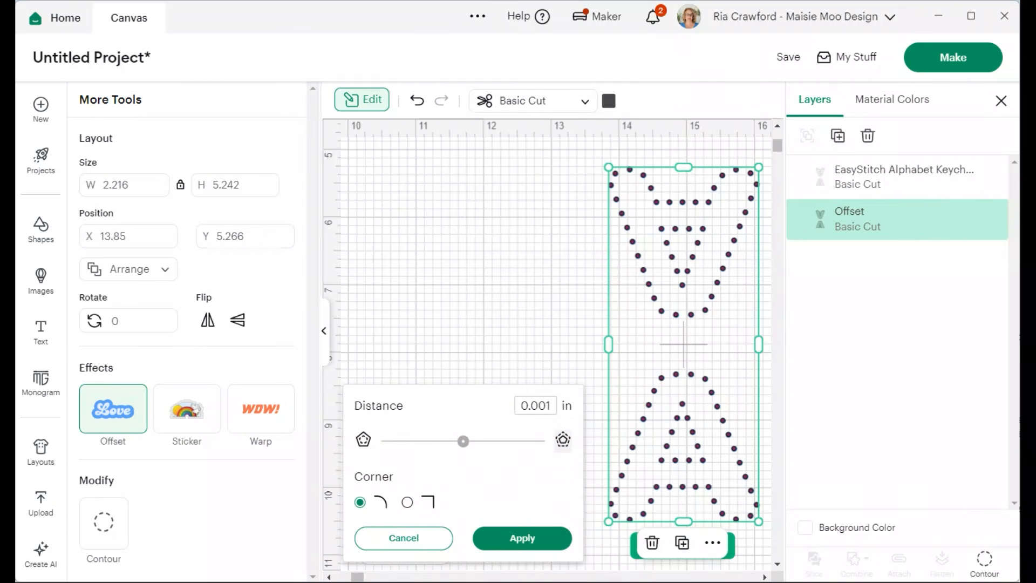
{"action": "left_click_drag", "start_coordinate": [537, 406], "coordinate": [551, 405]}
{"action": "type", "text": "2"}
{"action": "left_click", "coordinate": [522, 538]}
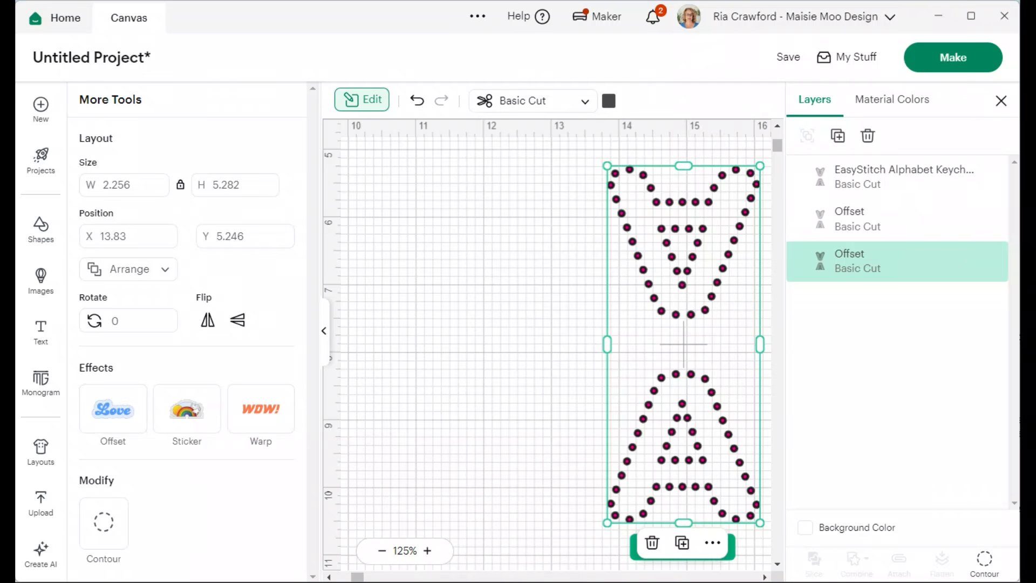
{"action": "key", "text": "ctrl+z"}
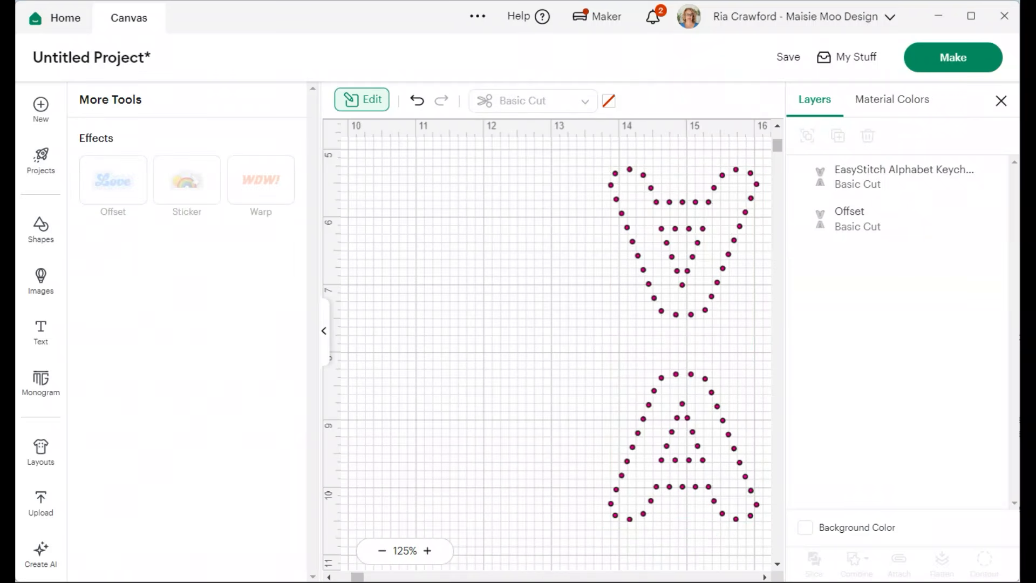
{"action": "key", "text": "ctrl+z"}
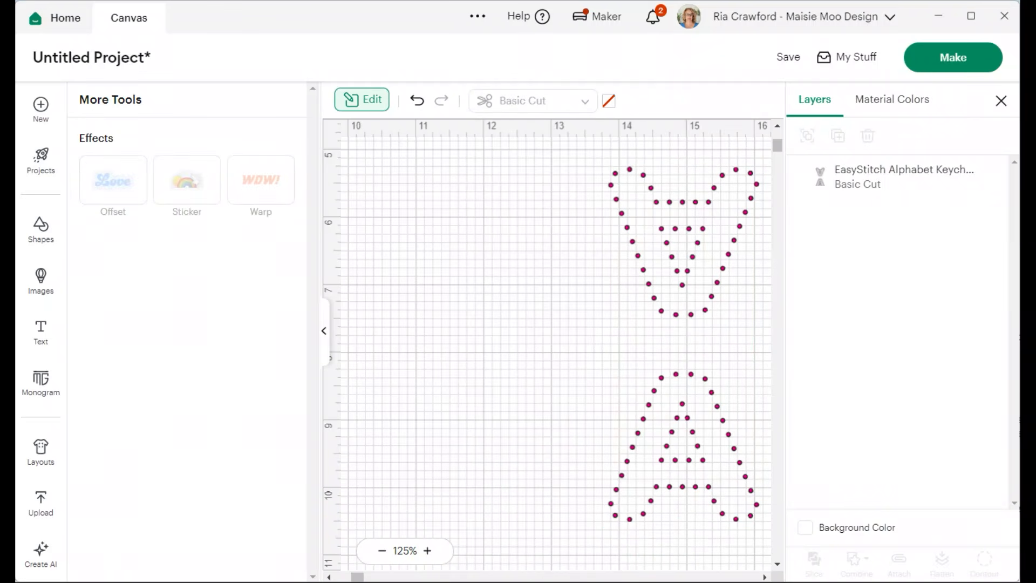
Step: Create a 0.015 in outward offset with rounded corners around the stitch holes
{"action": "left_click", "coordinate": [684, 344]}
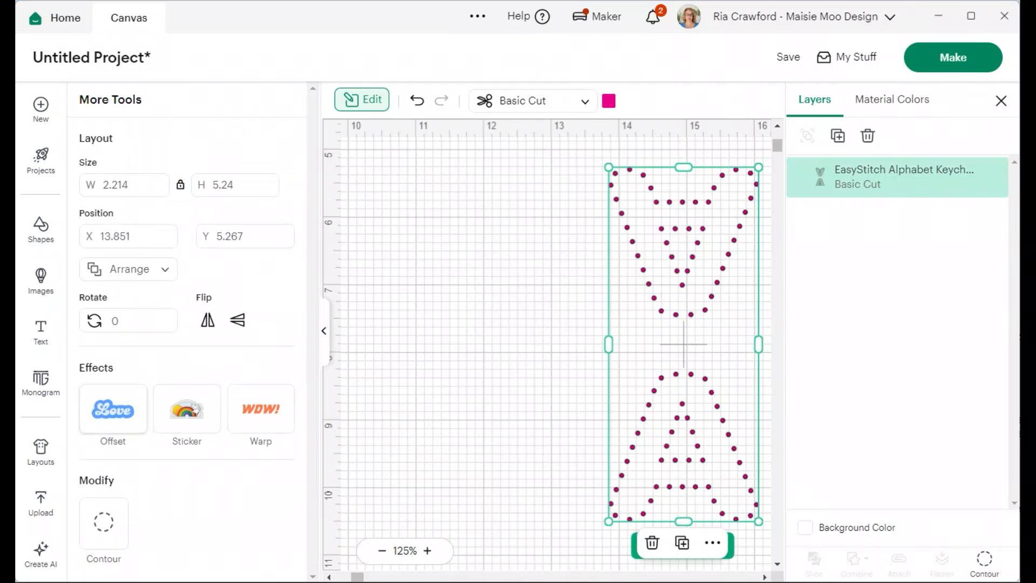
{"action": "left_click", "coordinate": [112, 409]}
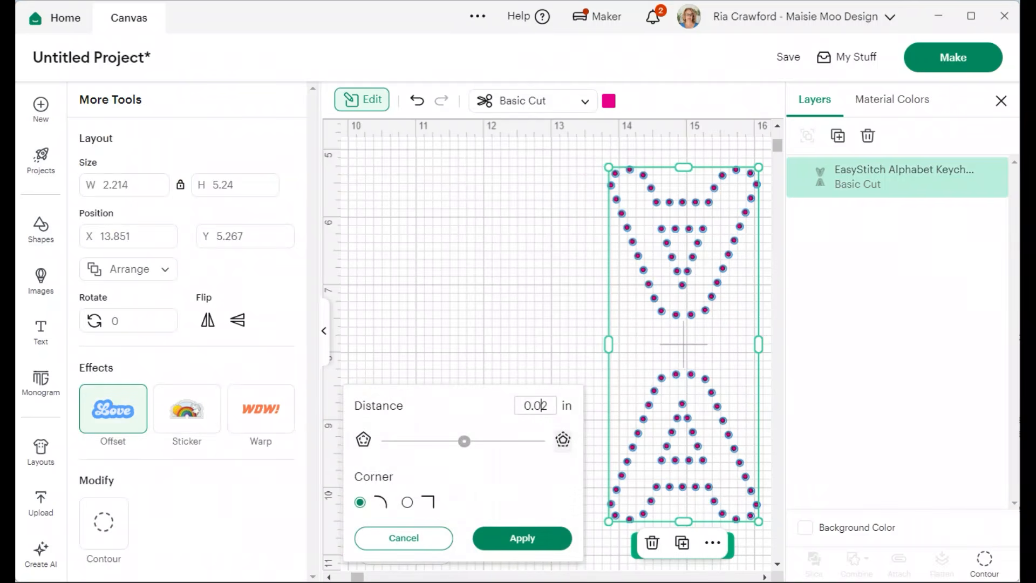
{"action": "left_click_drag", "start_coordinate": [541, 406], "coordinate": [548, 405]}
{"action": "type", "text": "15"}
{"action": "left_click", "coordinate": [522, 538]}
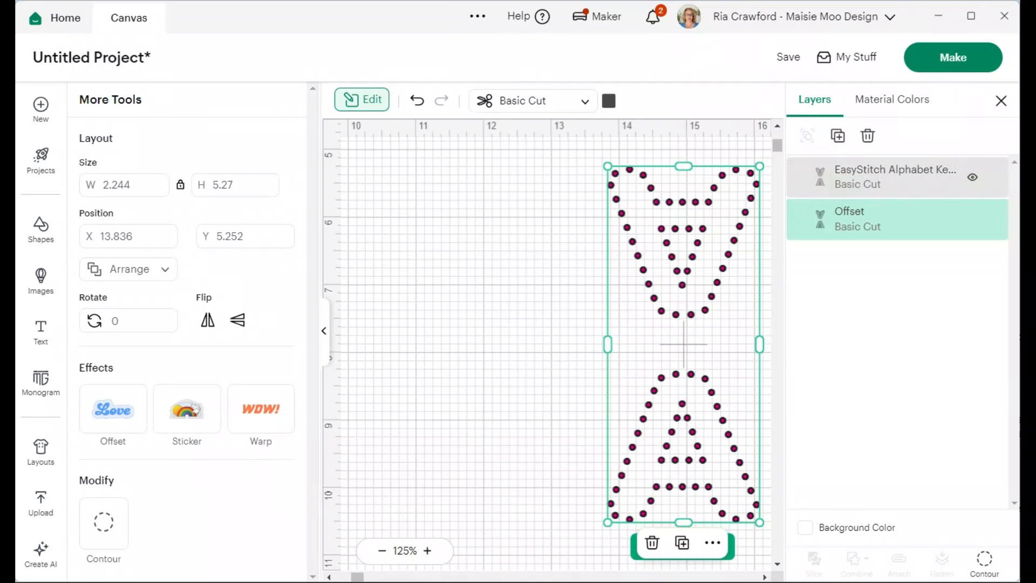
Step: Use Contour to restore the hidden outer outline and both triangles on the original letter A layer
{"action": "left_click", "coordinate": [891, 177]}
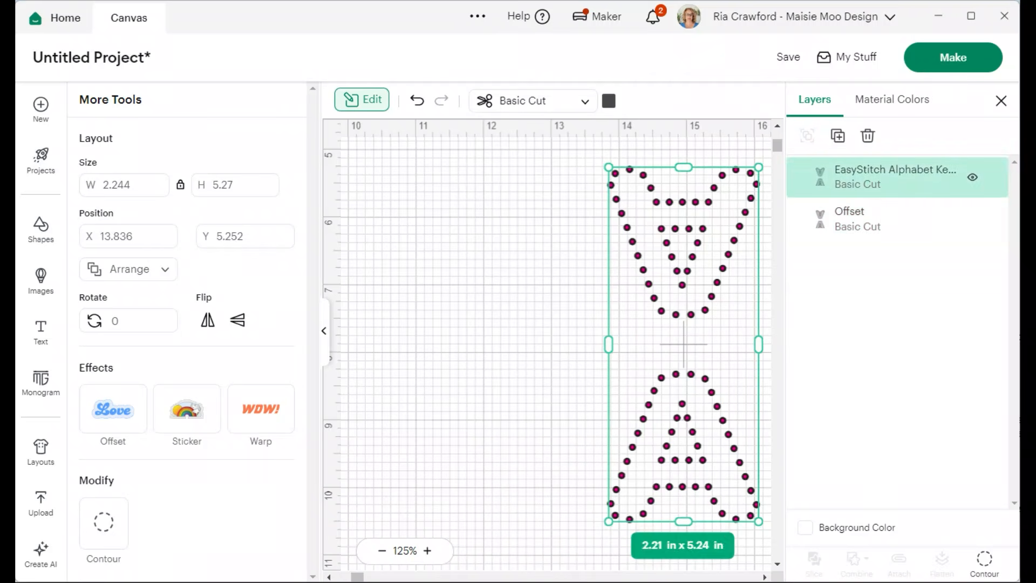
{"action": "left_click", "coordinate": [890, 219]}
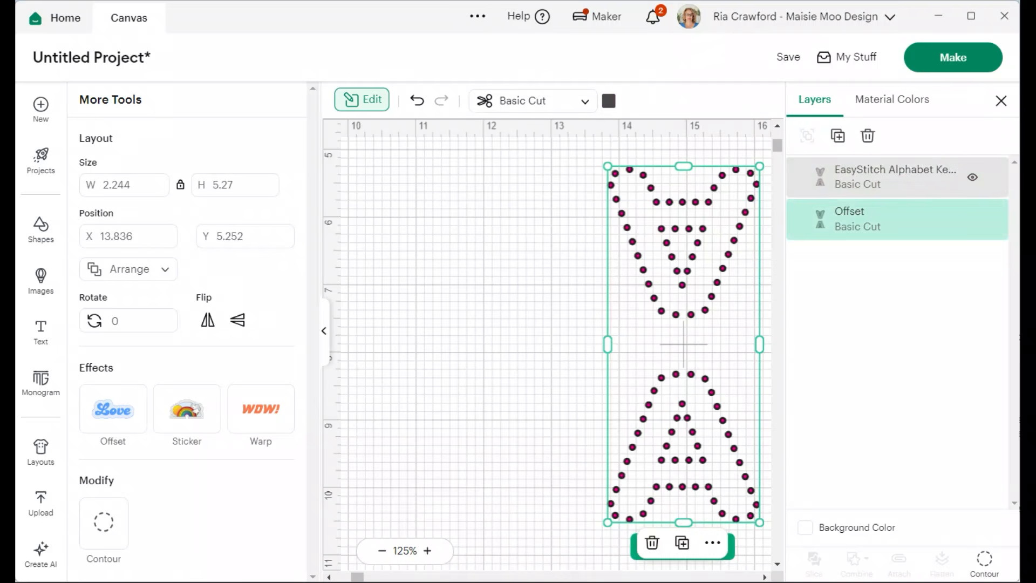
{"action": "left_click", "coordinate": [890, 176]}
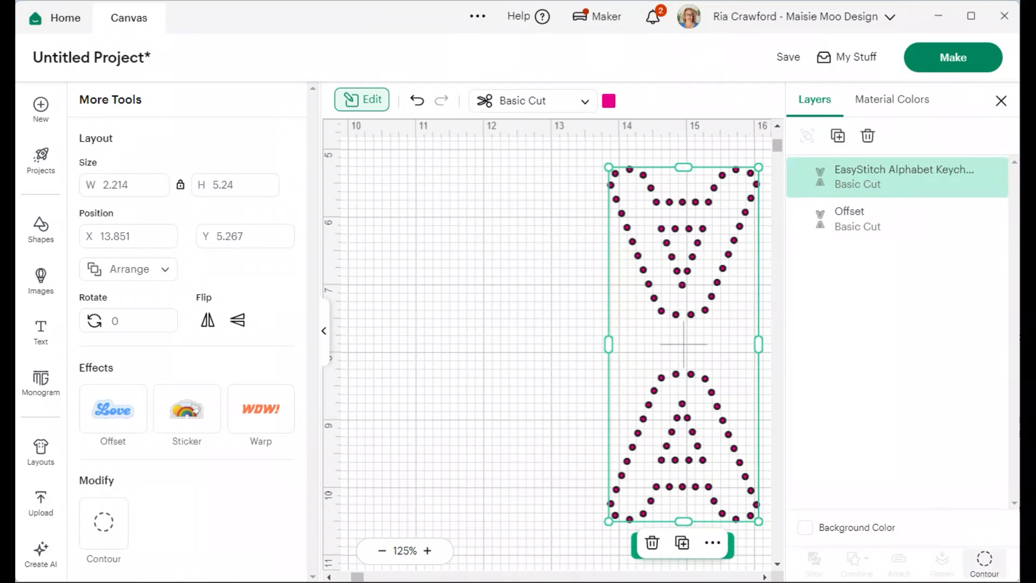
{"action": "left_click", "coordinate": [104, 522]}
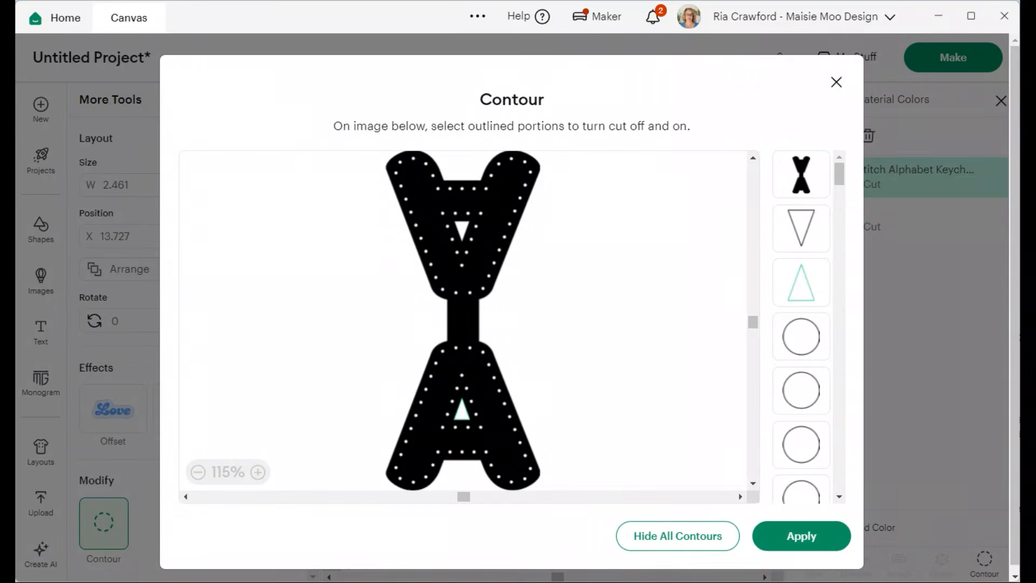
{"action": "left_click", "coordinate": [801, 536]}
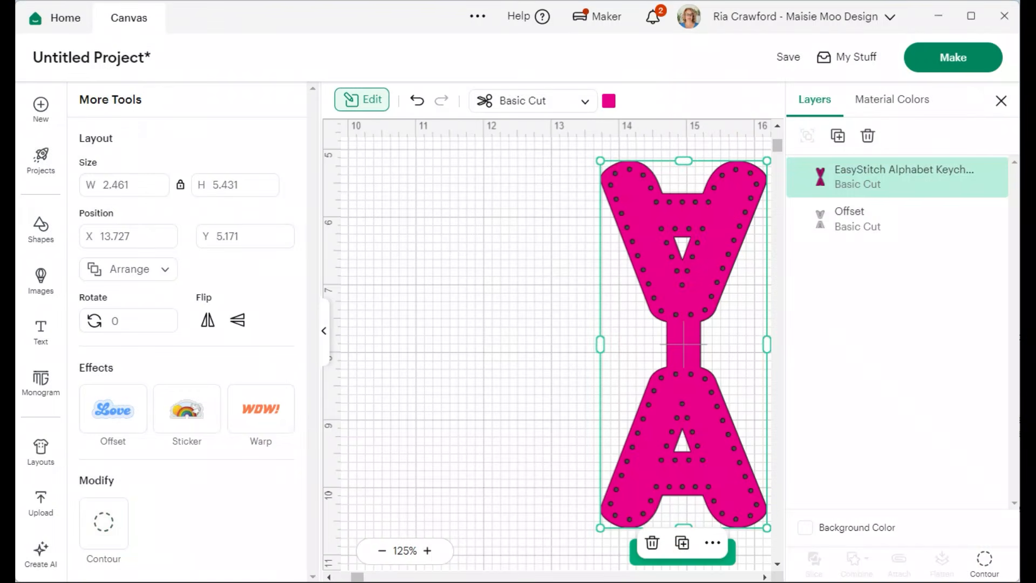
Step: Send the pink letter A to the back, behind the offset stitch holes, and deselect it
{"action": "scroll", "coordinate": [556, 344], "scroll_direction": "right", "scroll_amount": 2}
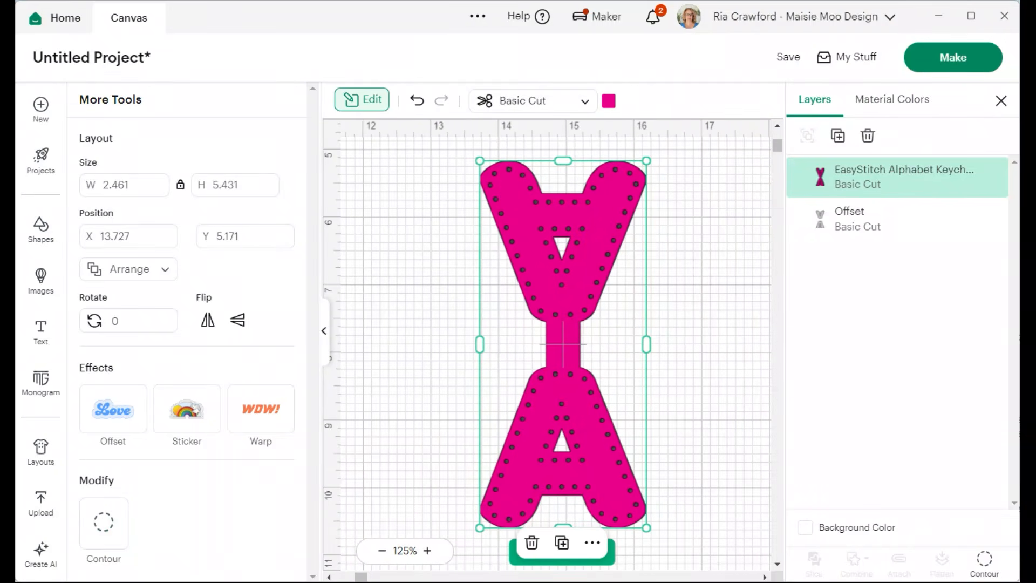
{"action": "key", "text": "Escape"}
{"action": "left_click", "coordinate": [563, 344]}
{"action": "right_click", "coordinate": [562, 345]}
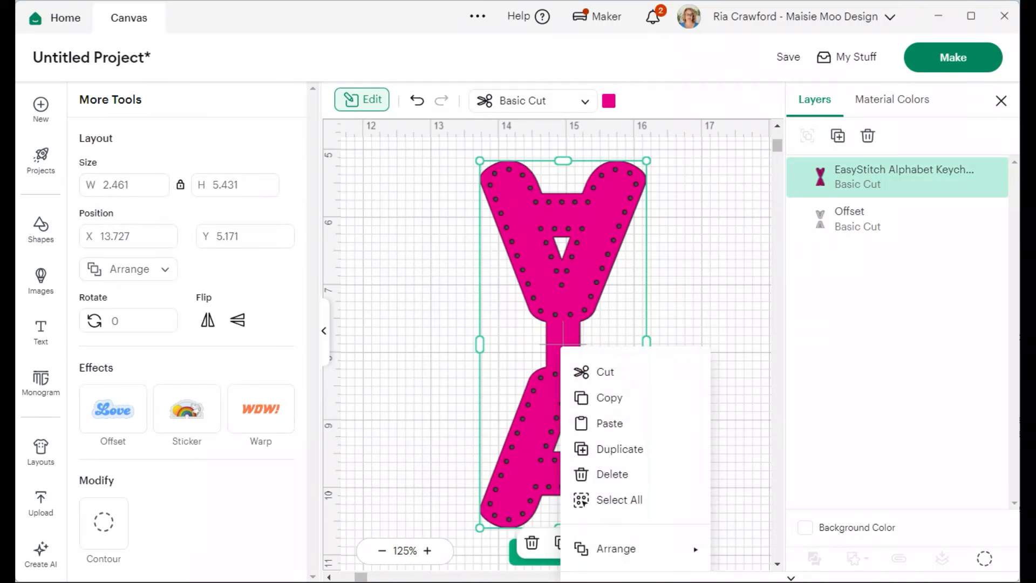
{"action": "mouse_move", "coordinate": [620, 548]}
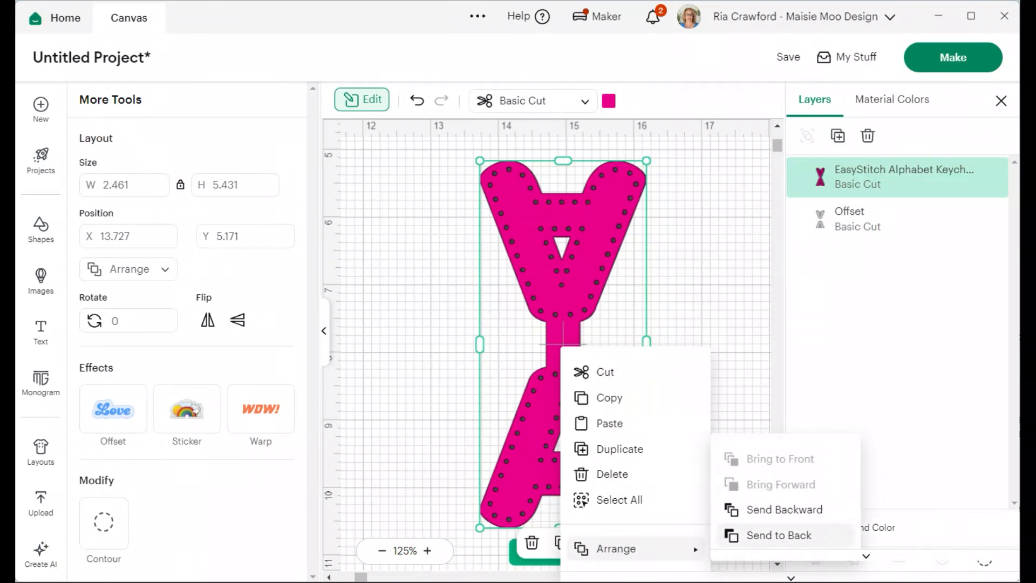
{"action": "left_click", "coordinate": [778, 535]}
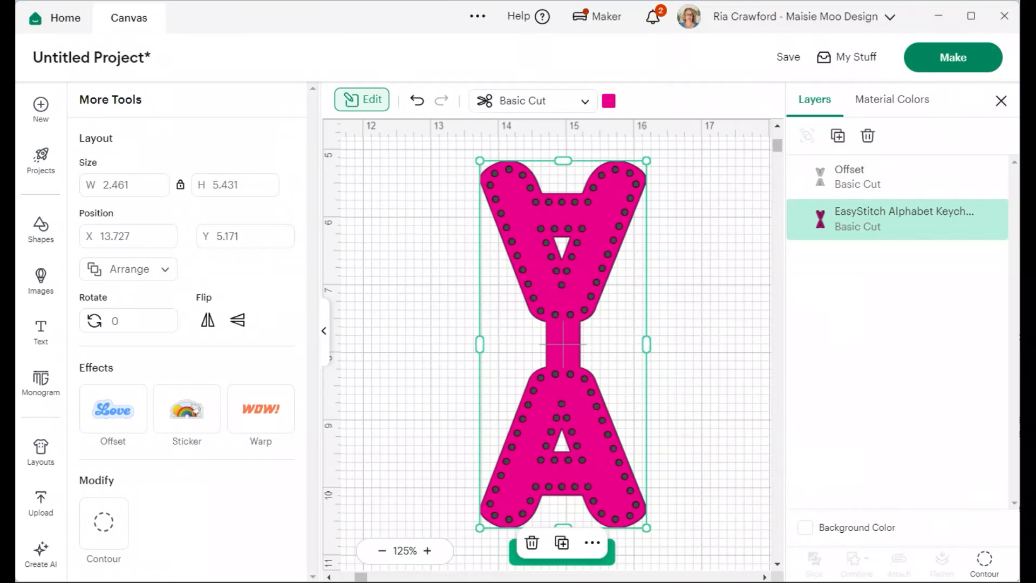
{"action": "key", "text": "Escape"}
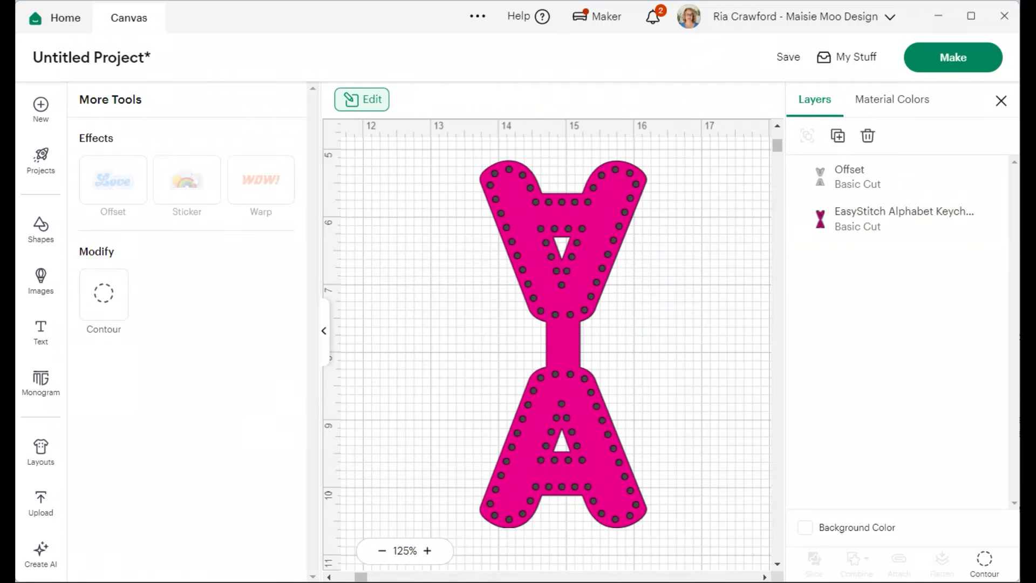
Step: Subtract the offset stitch holes from the pink letter A
{"action": "left_click_drag", "start_coordinate": [452, 150], "coordinate": [716, 530]}
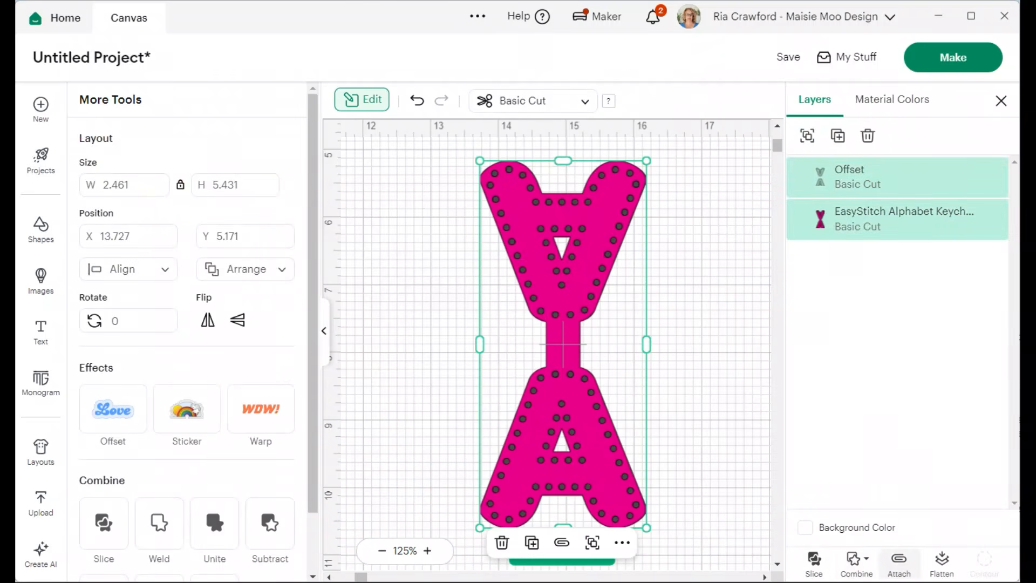
{"action": "left_click", "coordinate": [862, 559]}
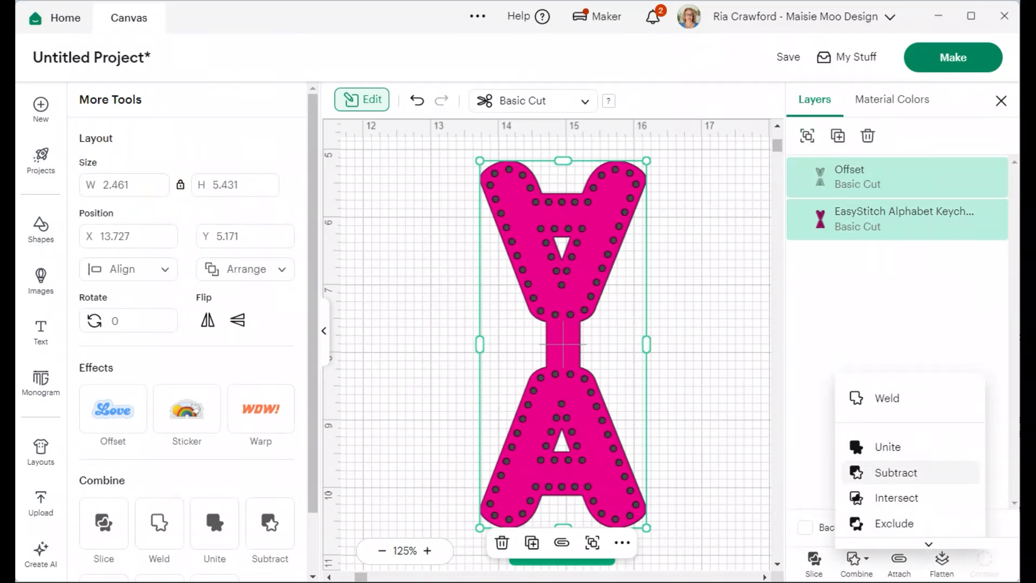
{"action": "left_click", "coordinate": [896, 473]}
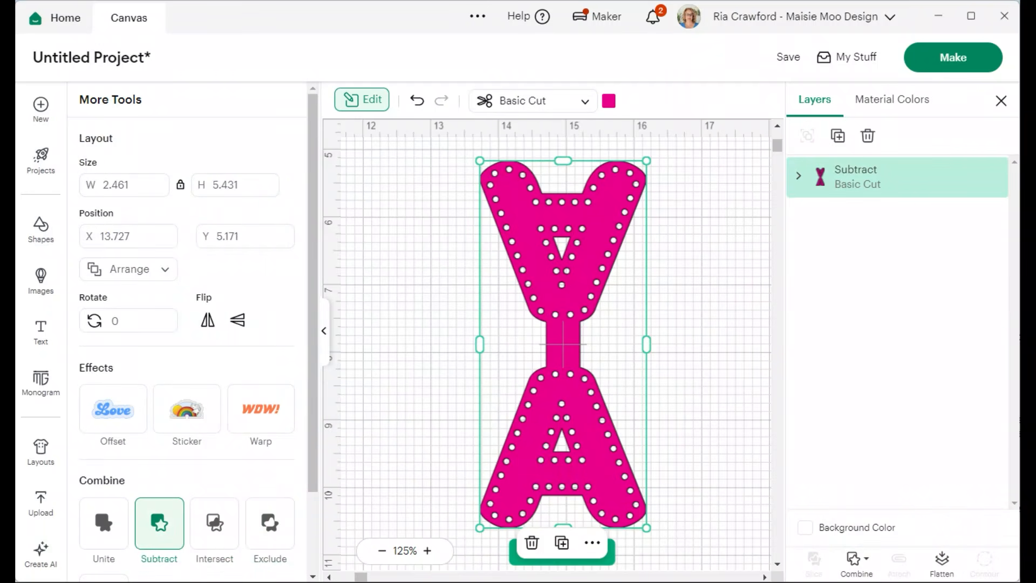